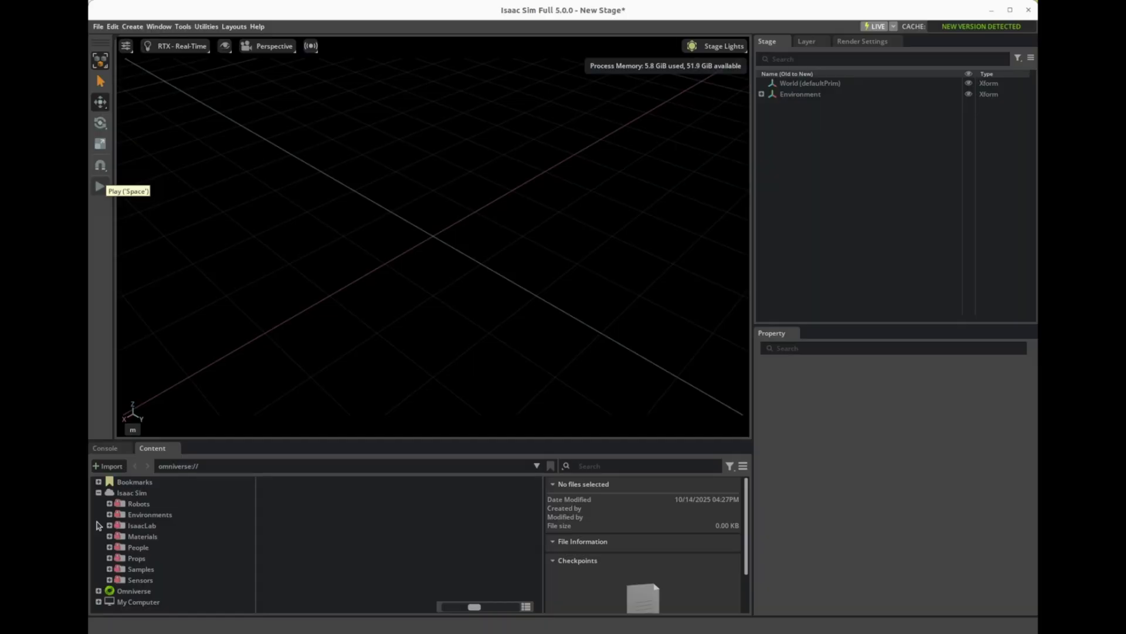
# - Open the original warehouse_multiple_shelves.usd from Environments > Simple_Warehouse without saving the empty stage
pyautogui.click(146, 515)
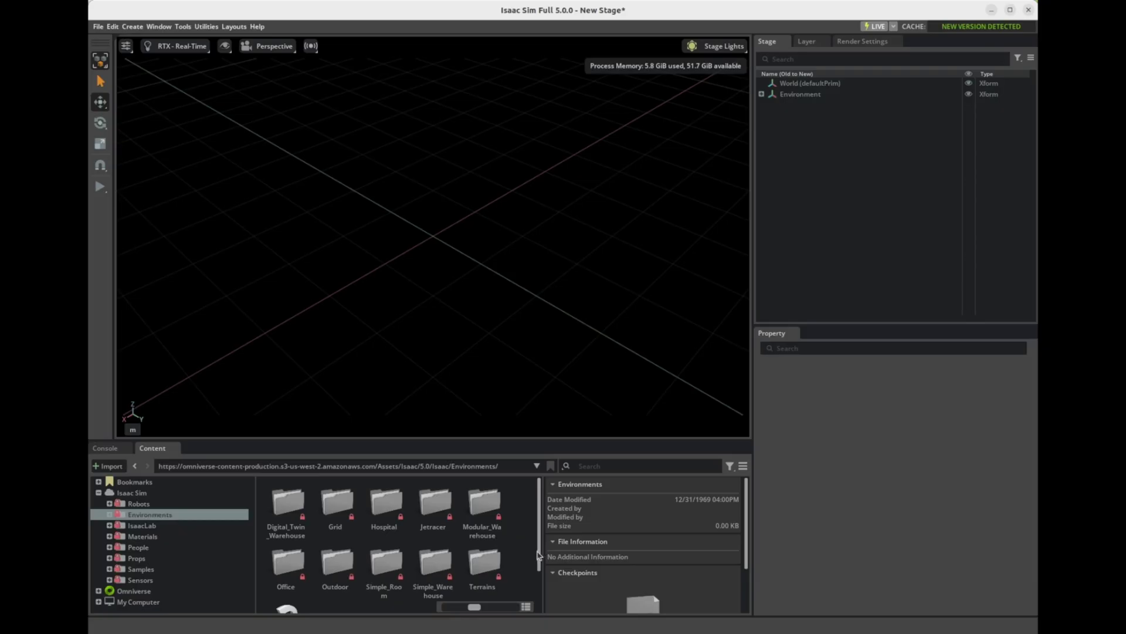
pyautogui.scroll(-2, 436, 540)
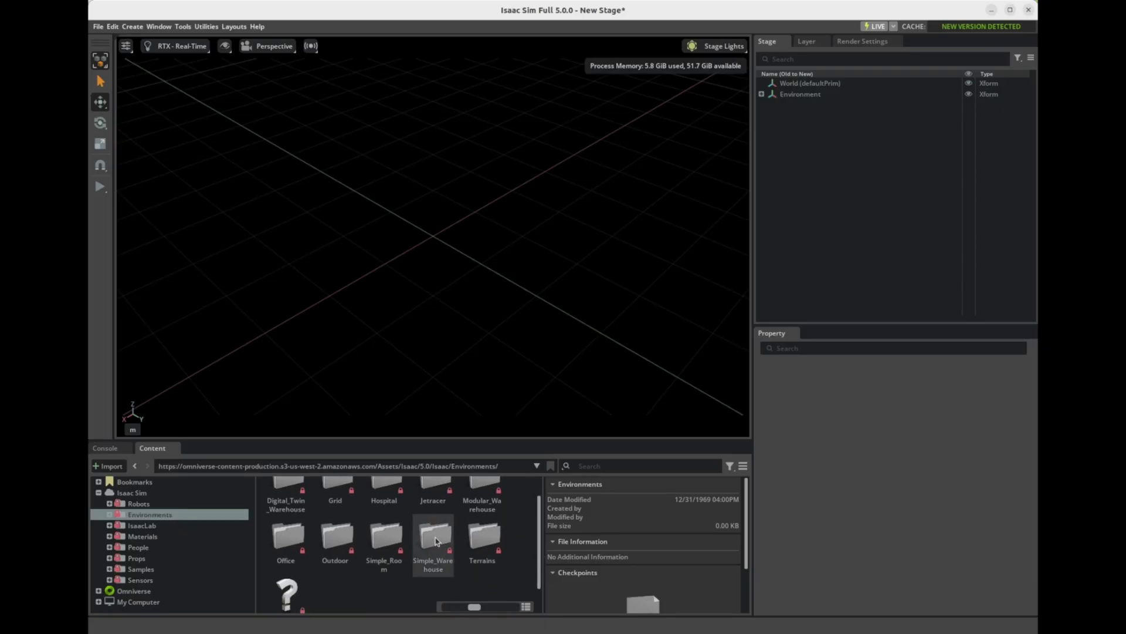
pyautogui.click(436, 541)
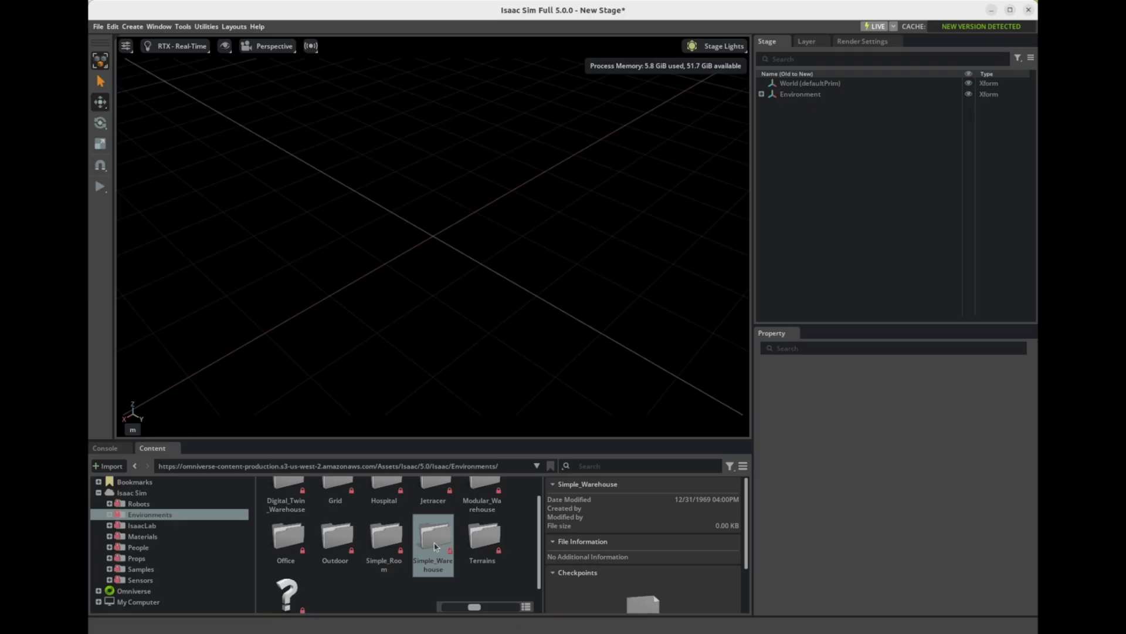
pyautogui.doubleClick(437, 544)
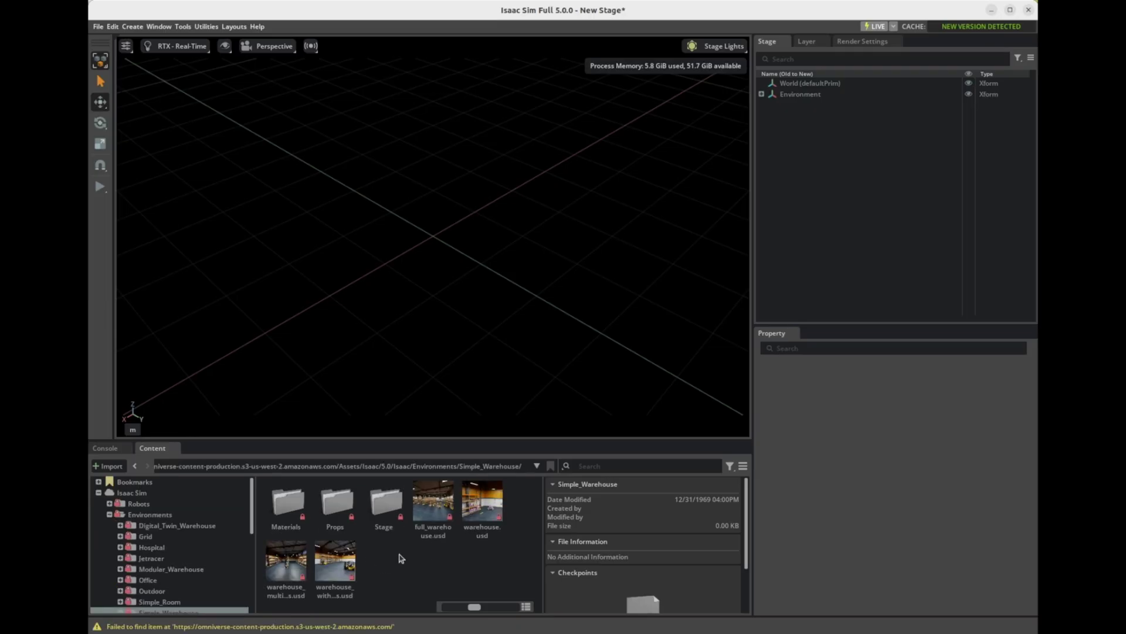
pyautogui.click(292, 563)
pyautogui.doubleClick(291, 563)
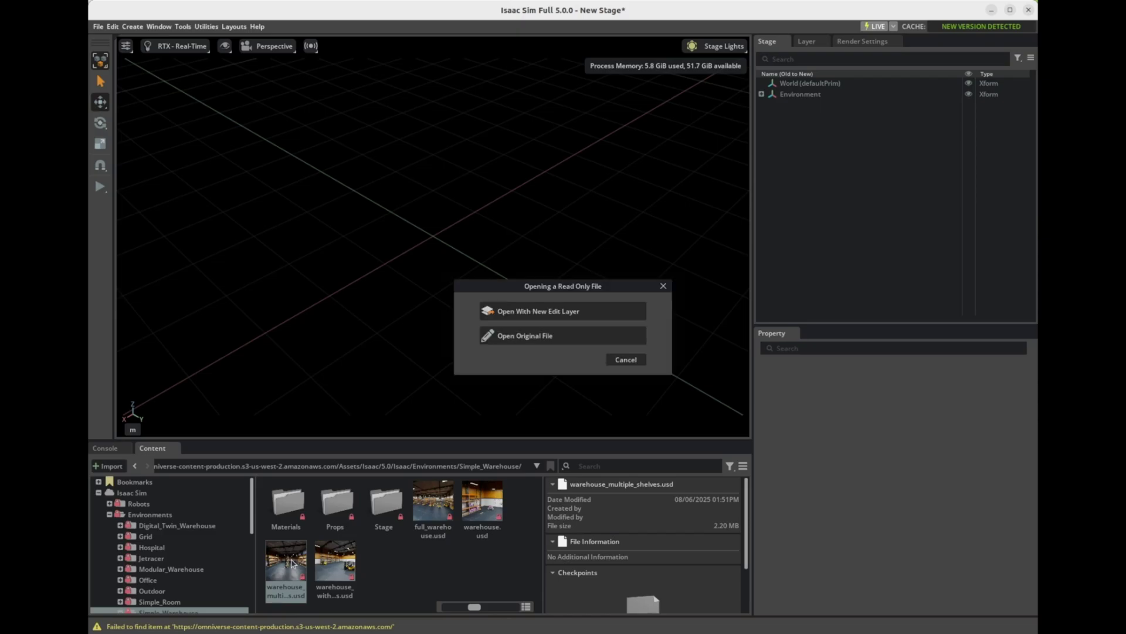
pyautogui.click(550, 336)
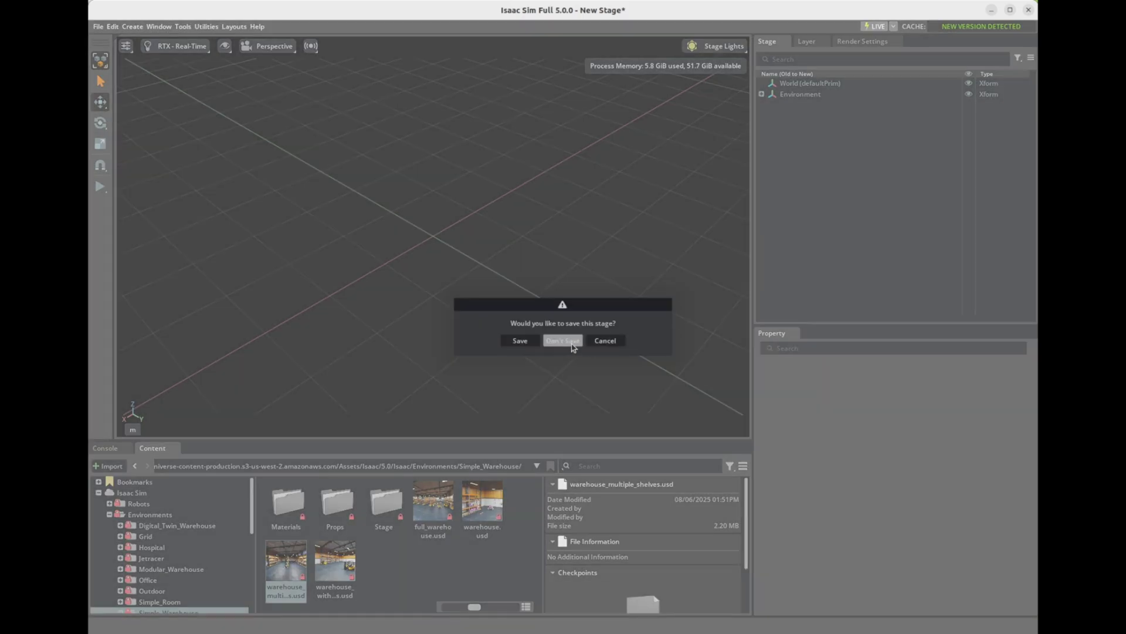
pyautogui.click(566, 342)
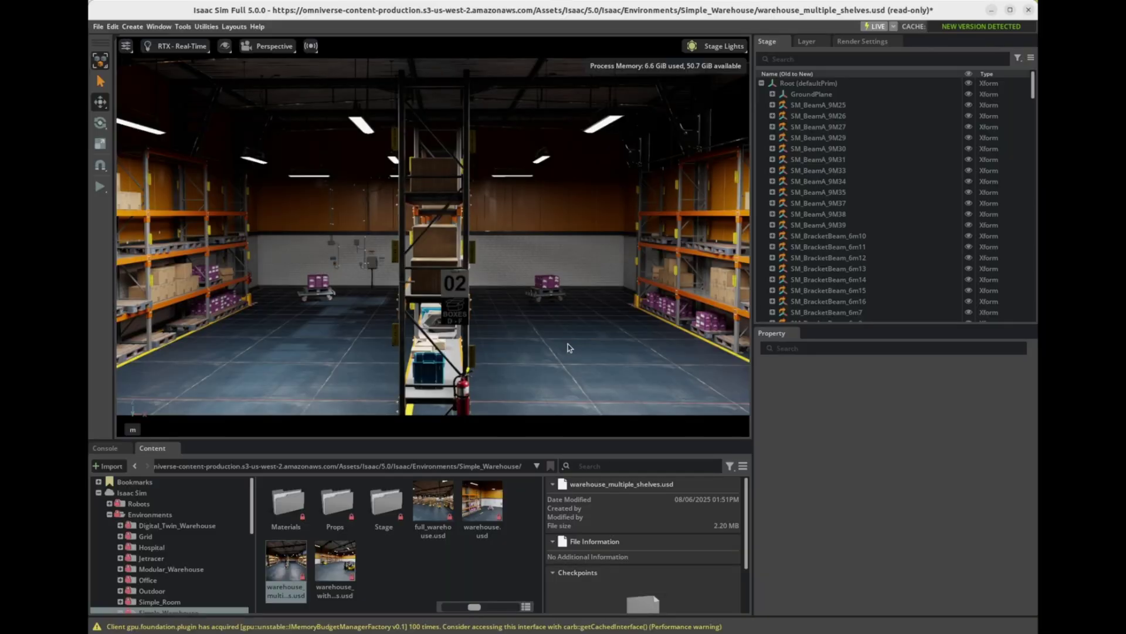
# - Move the viewport camera further down the aisle between the orange shelves
pyautogui.moveTo(531, 364); pyautogui.dragTo(556, 352, button='right')
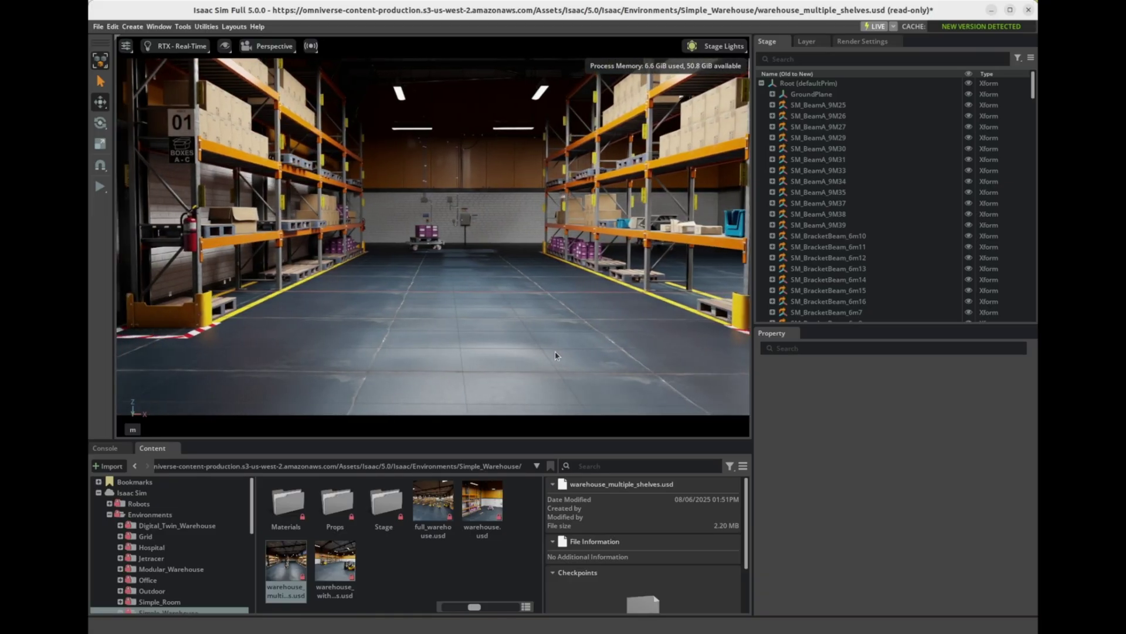
# - Open the SimReady Explorer from the Window > Browsers menu
pyautogui.click(158, 26)
pyautogui.moveTo(178, 62)
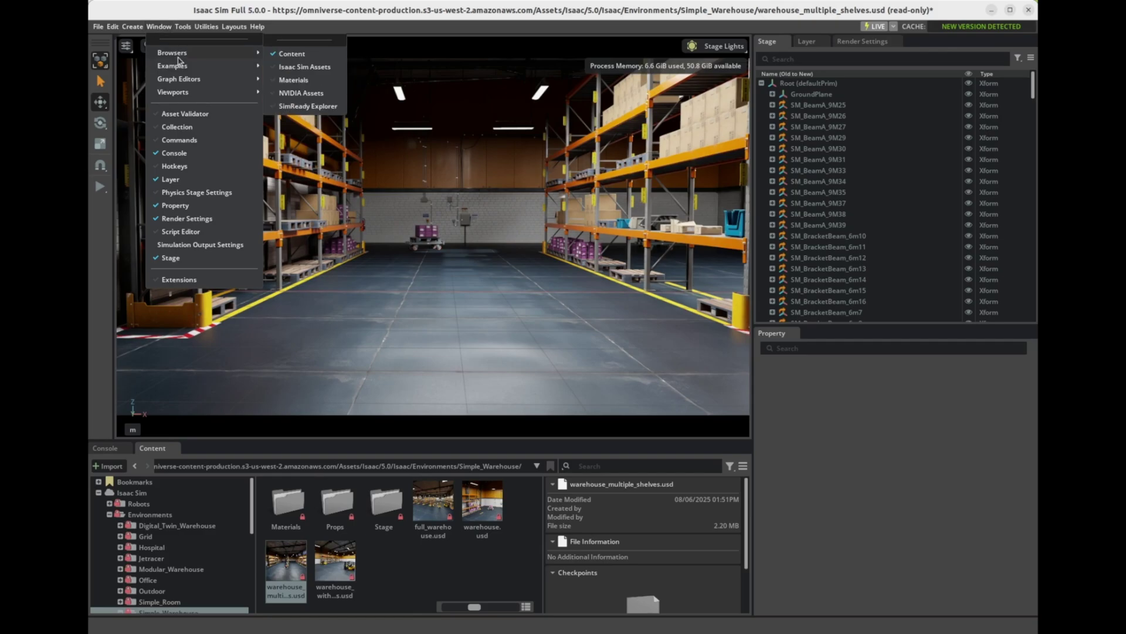
pyautogui.click(289, 107)
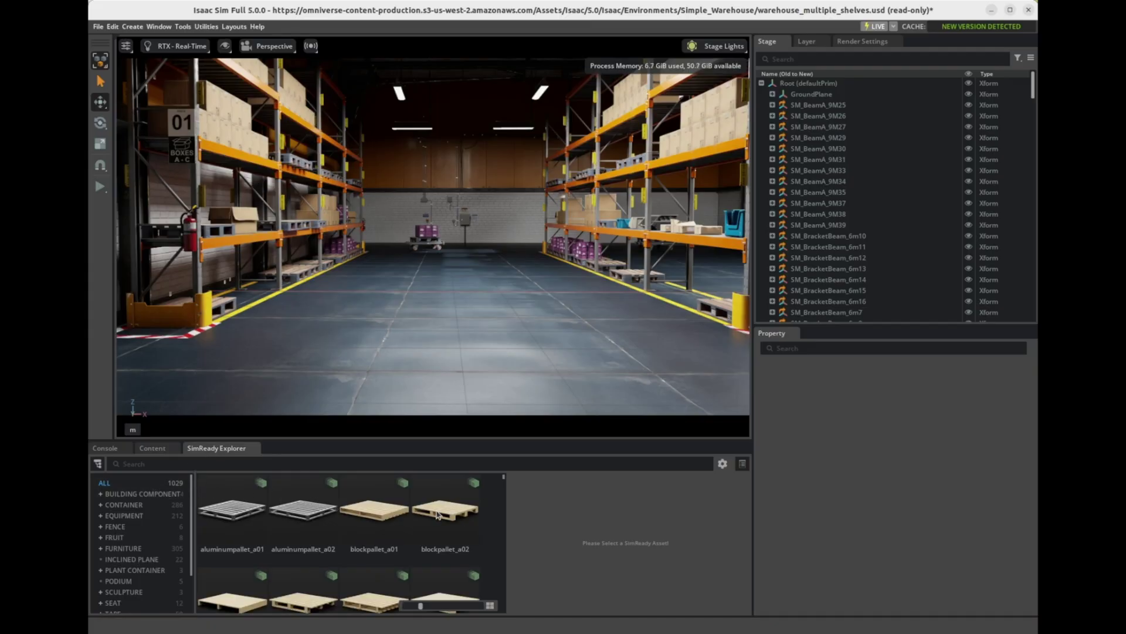
# - Select blockpallet_a02 and keep its PhysicsVariant set to RigidBody
pyautogui.click(437, 514)
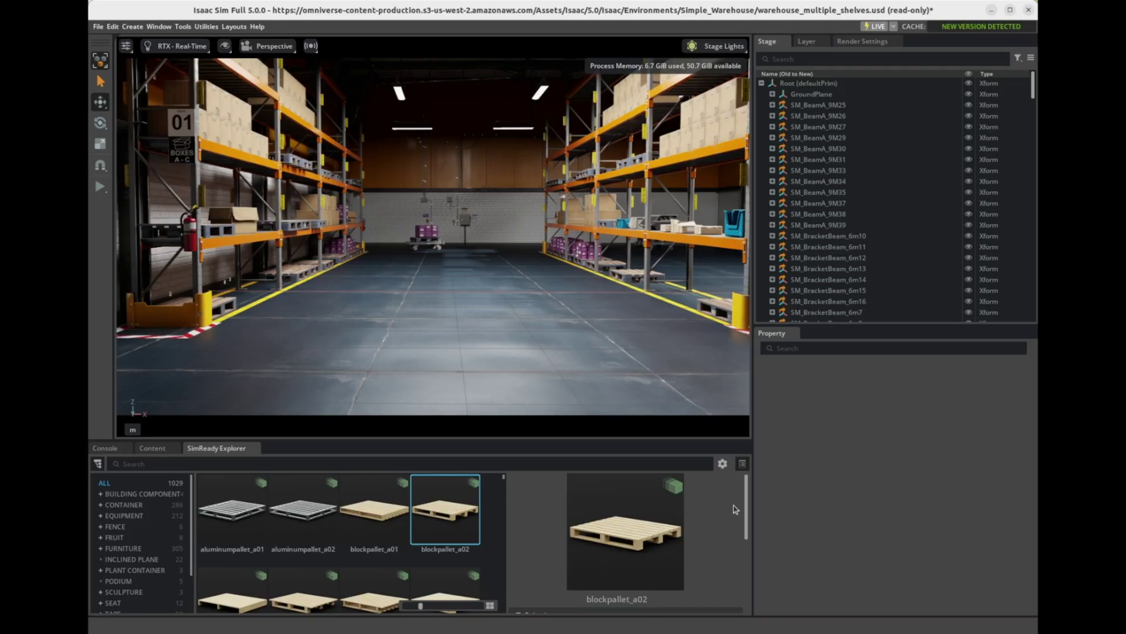
pyautogui.scroll(-1, 749, 513)
pyautogui.moveTo(748, 513); pyautogui.dragTo(747, 574)
pyautogui.click(733, 544)
pyautogui.click(732, 543)
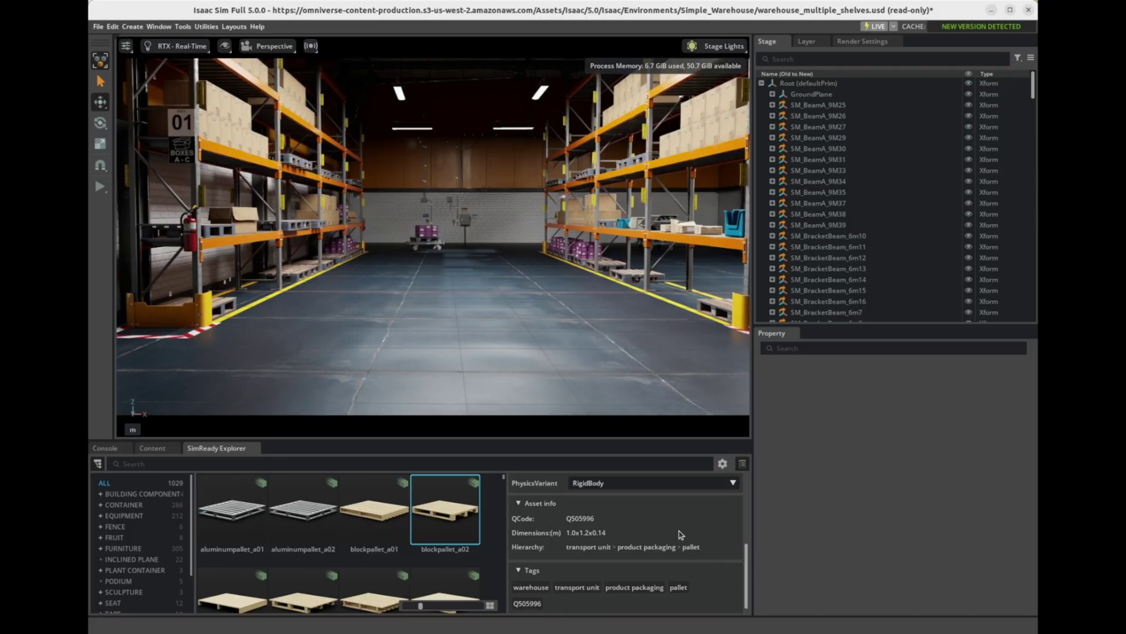
# - Drop blockpallet_a02 into the warehouse aisle and lift it to Z 0.27221
pyautogui.moveTo(435, 513); pyautogui.dragTo(452, 304)
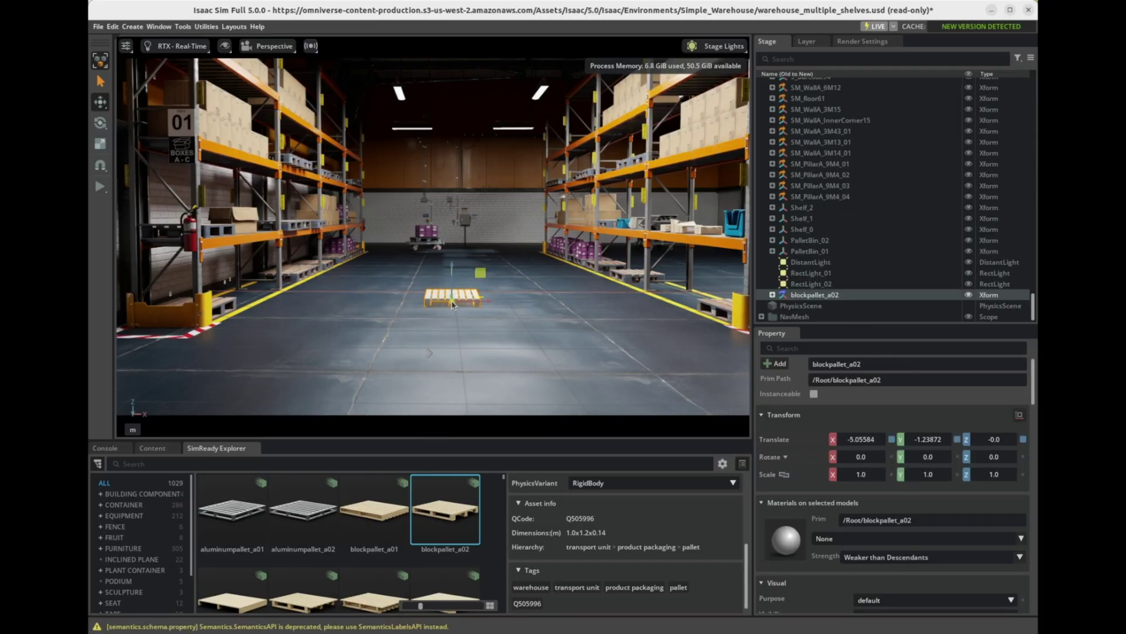
pyautogui.moveTo(452, 305)
pyautogui.mouseDown()
pyautogui.moveTo(453, 277)
pyautogui.moveTo(454, 288)
pyautogui.mouseUp()
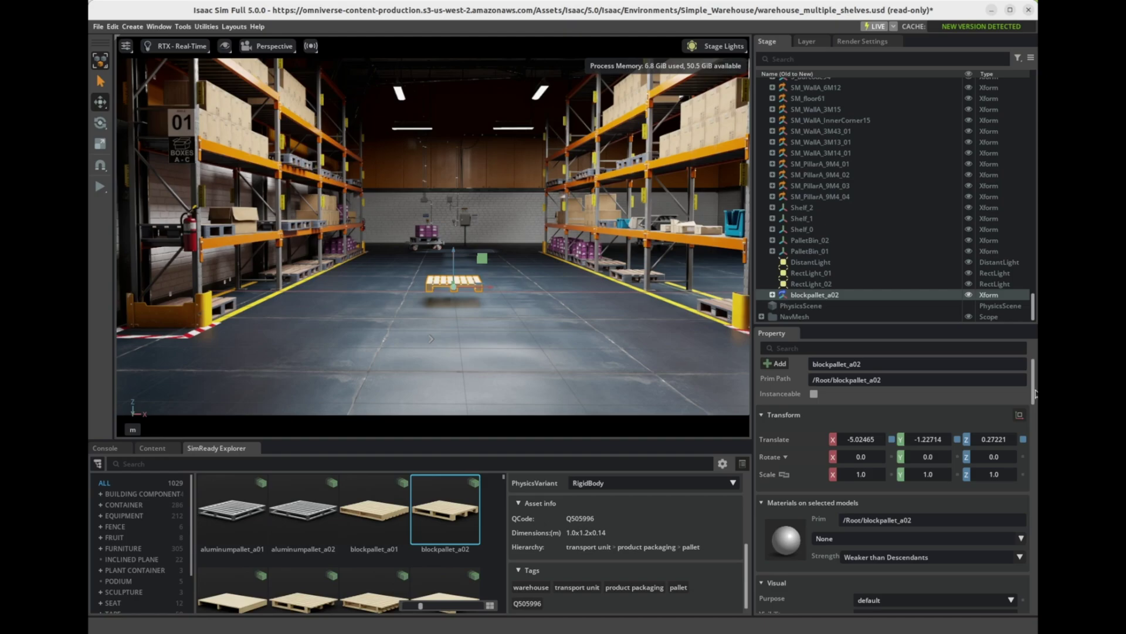
# - Disable Cast Shadows on the pallet, keep its gravity-enabled Rigid Body, and raise it higher
pyautogui.moveTo(1034, 380); pyautogui.dragTo(1034, 436)
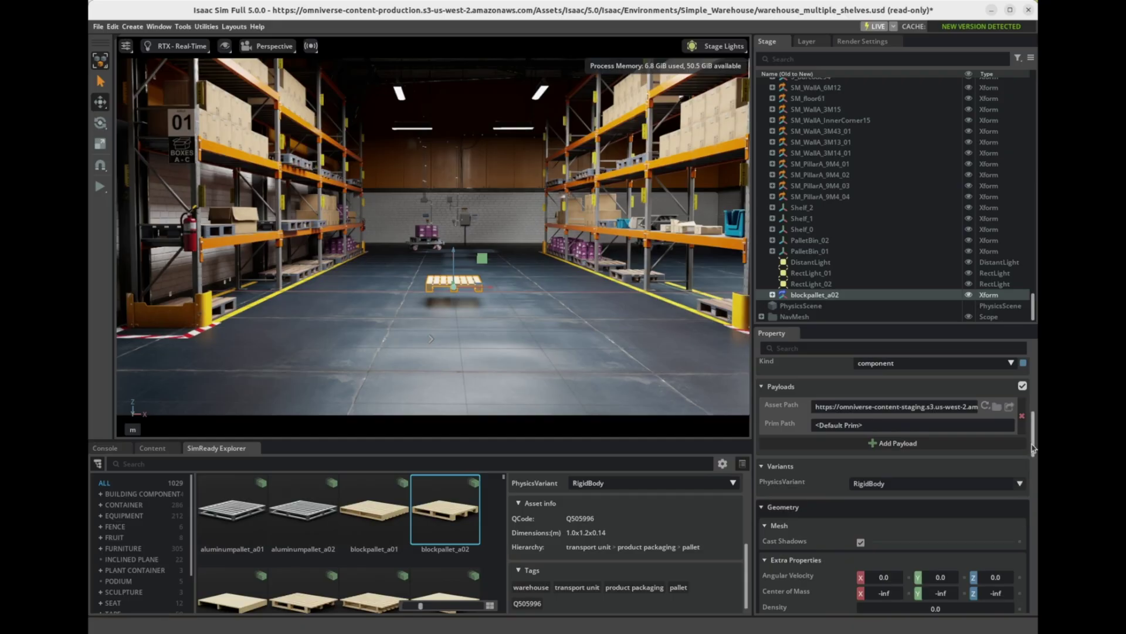
pyautogui.moveTo(1035, 447); pyautogui.dragTo(1033, 463)
pyautogui.click(860, 460)
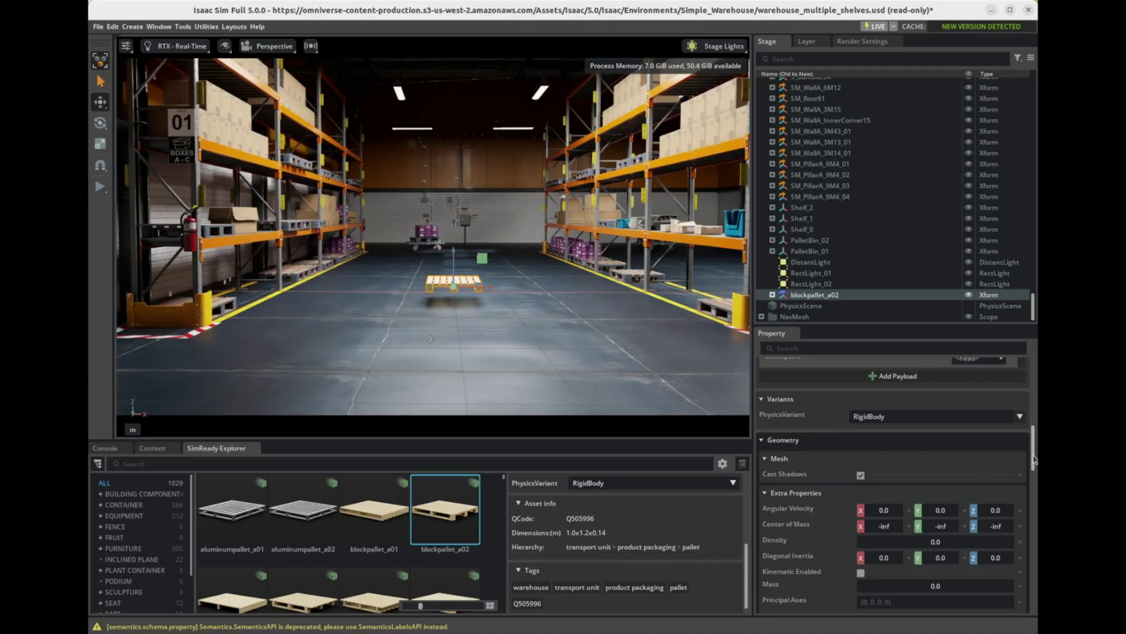
pyautogui.moveTo(1034, 460); pyautogui.dragTo(1033, 607)
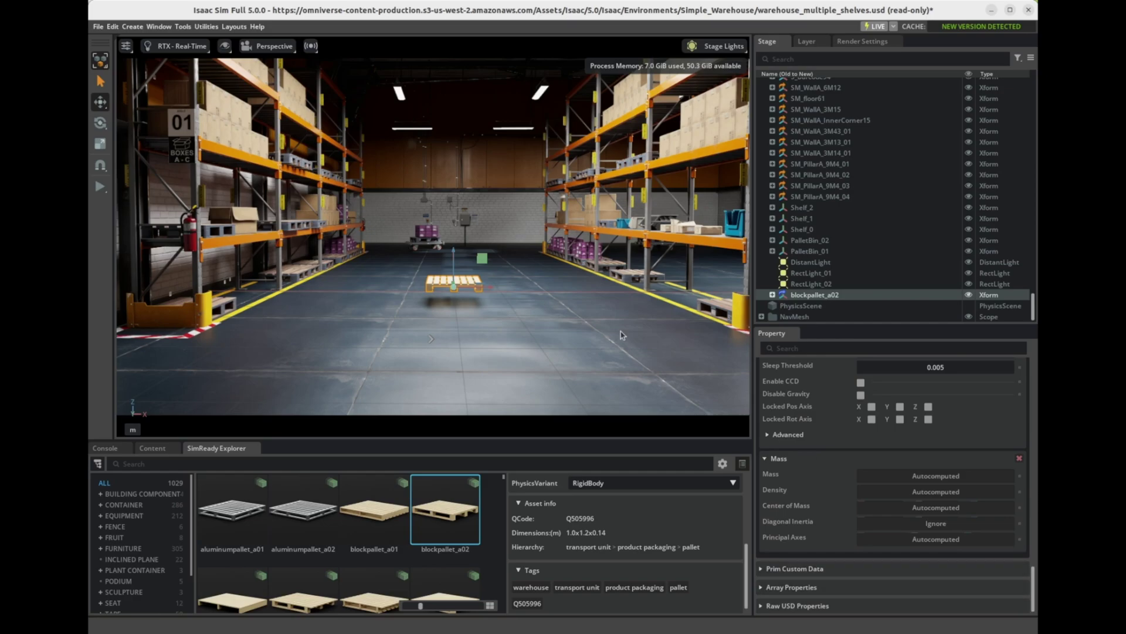
pyautogui.moveTo(453, 289); pyautogui.dragTo(455, 275)
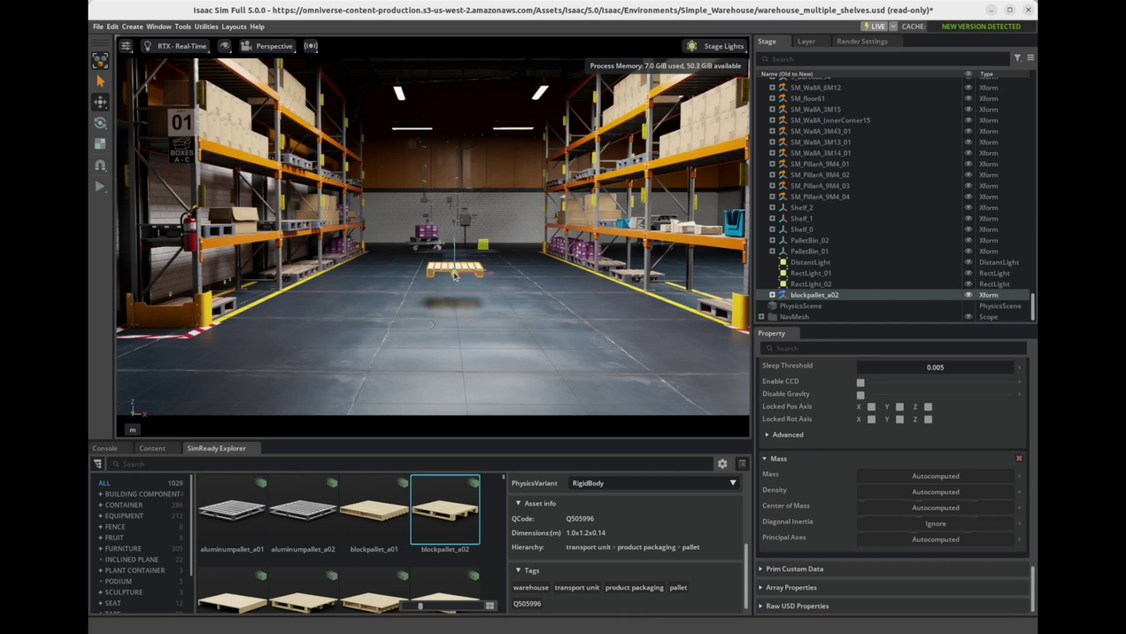
# - Drop coloredsporttrafficcone_a01 from Equipment > Traffic Cone into the warehouse scene
pyautogui.click(101, 516)
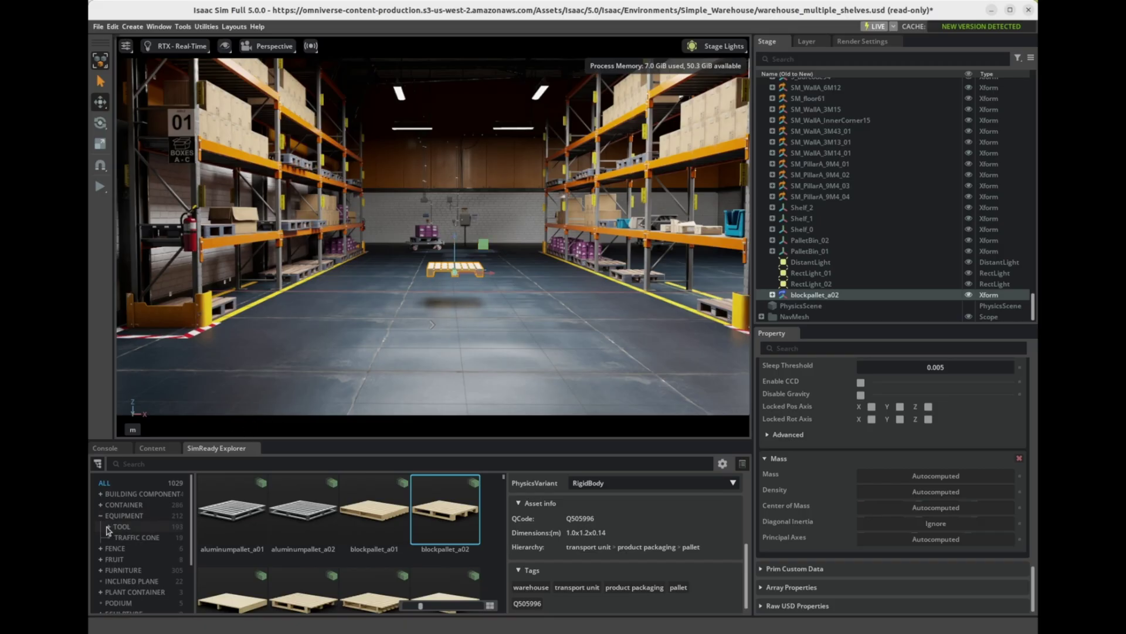
pyautogui.click(132, 538)
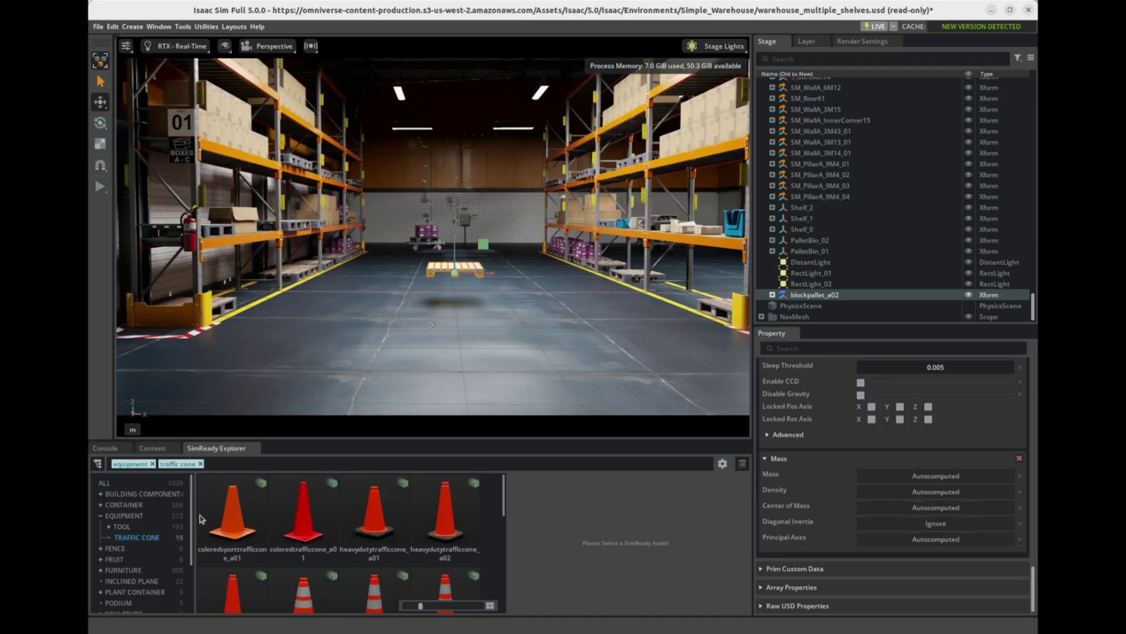
pyautogui.click(233, 509)
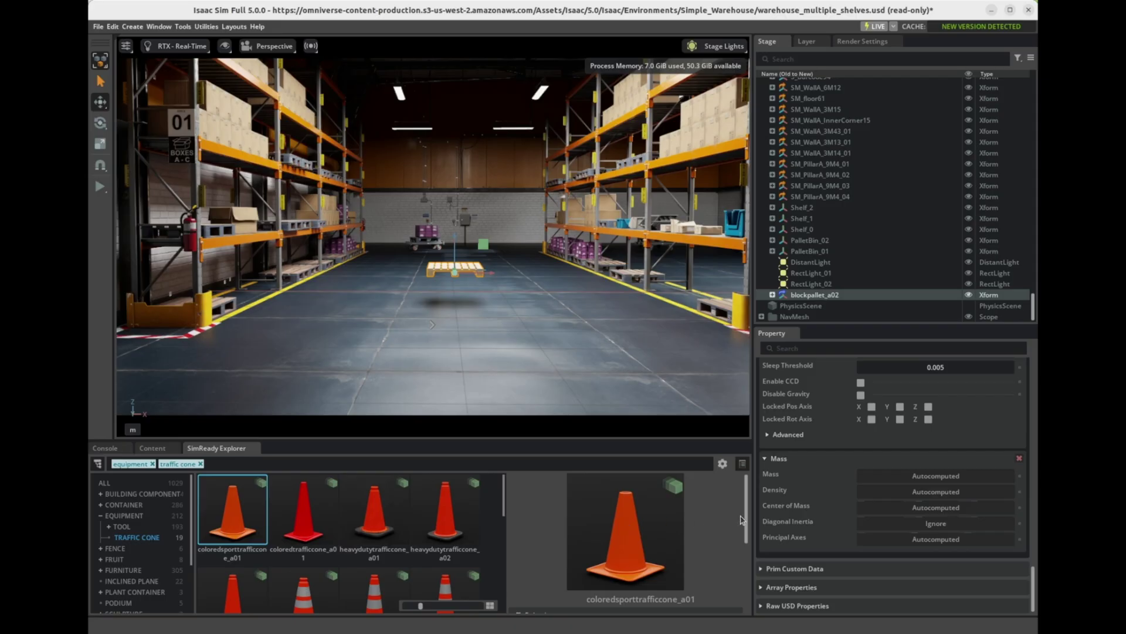
pyautogui.moveTo(742, 519); pyautogui.dragTo(738, 597)
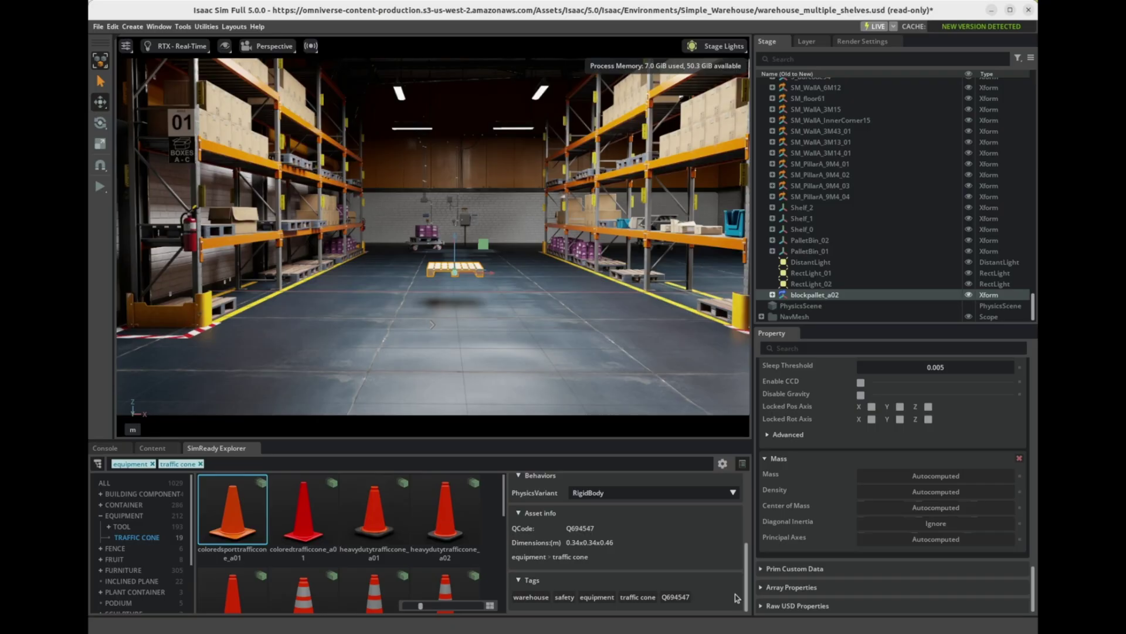
pyautogui.moveTo(237, 508); pyautogui.dragTo(576, 303)
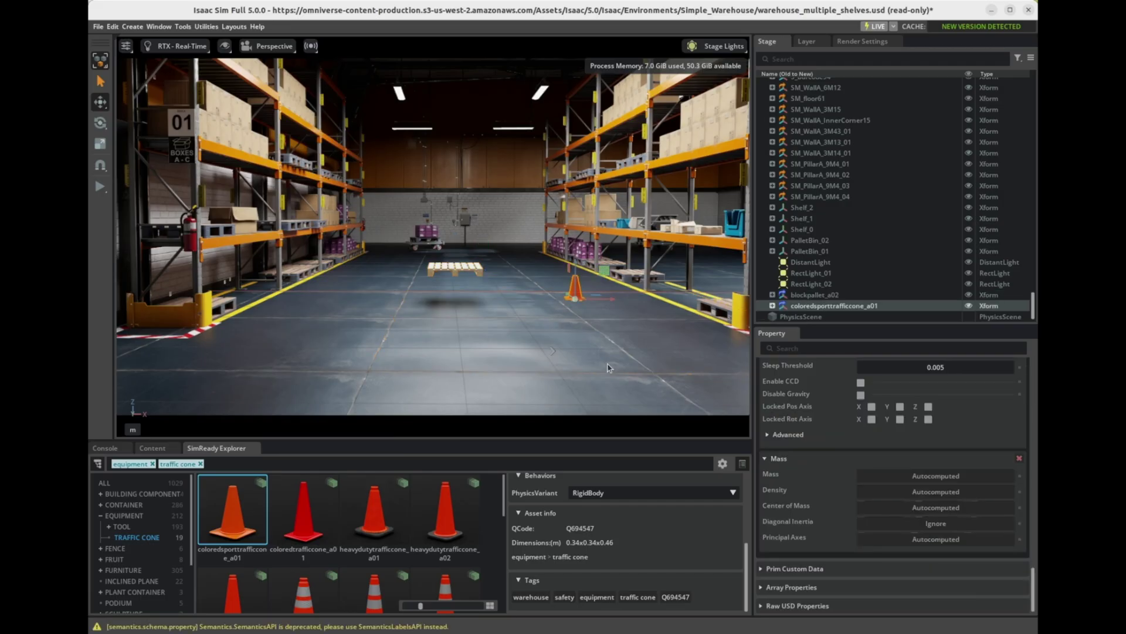
# - Move the cone behind the pallet and up to -3.04318, -0.89865, 0.56928
pyautogui.moveTo(1035, 590); pyautogui.dragTo(1036, 352)
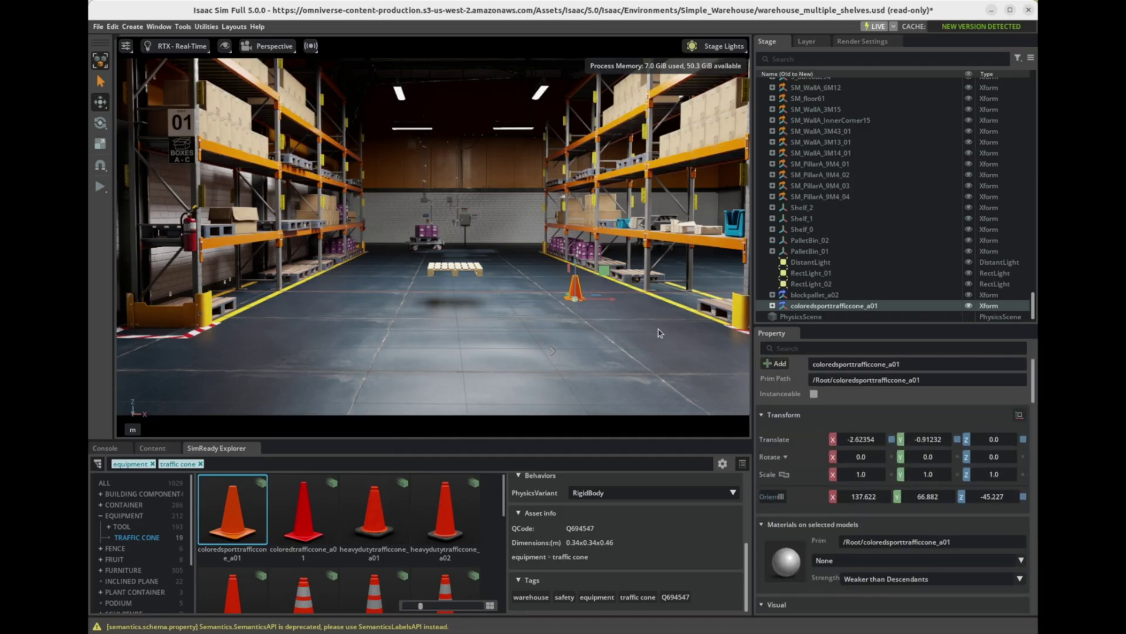
pyautogui.moveTo(586, 303); pyautogui.dragTo(555, 272)
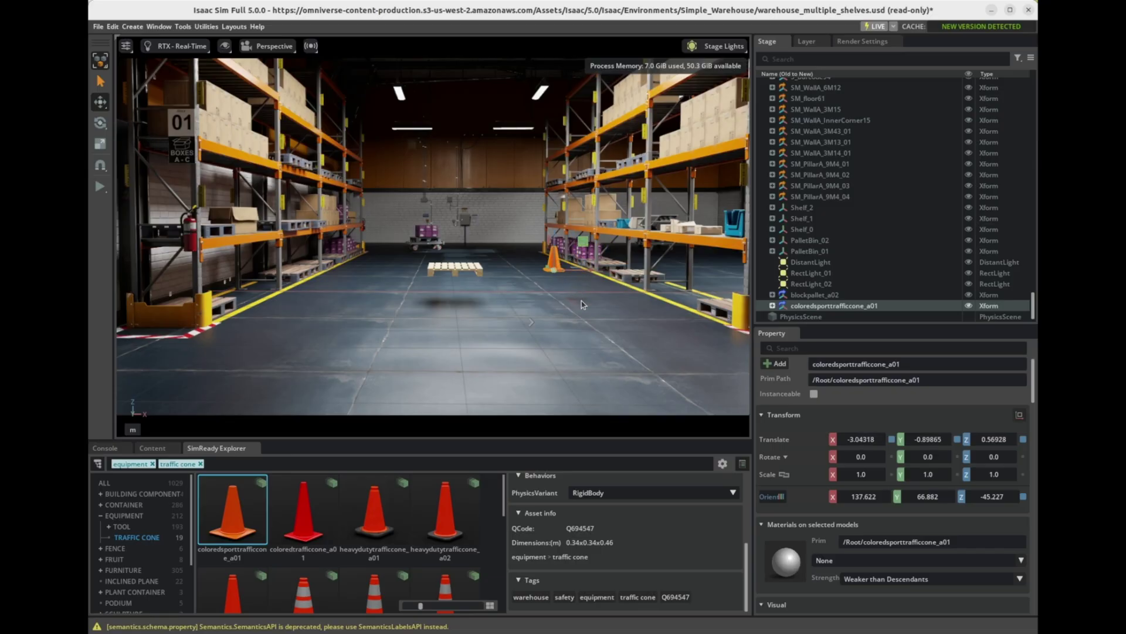
pyautogui.scroll(3, 627, 342)
pyautogui.scroll(-3, 625, 339)
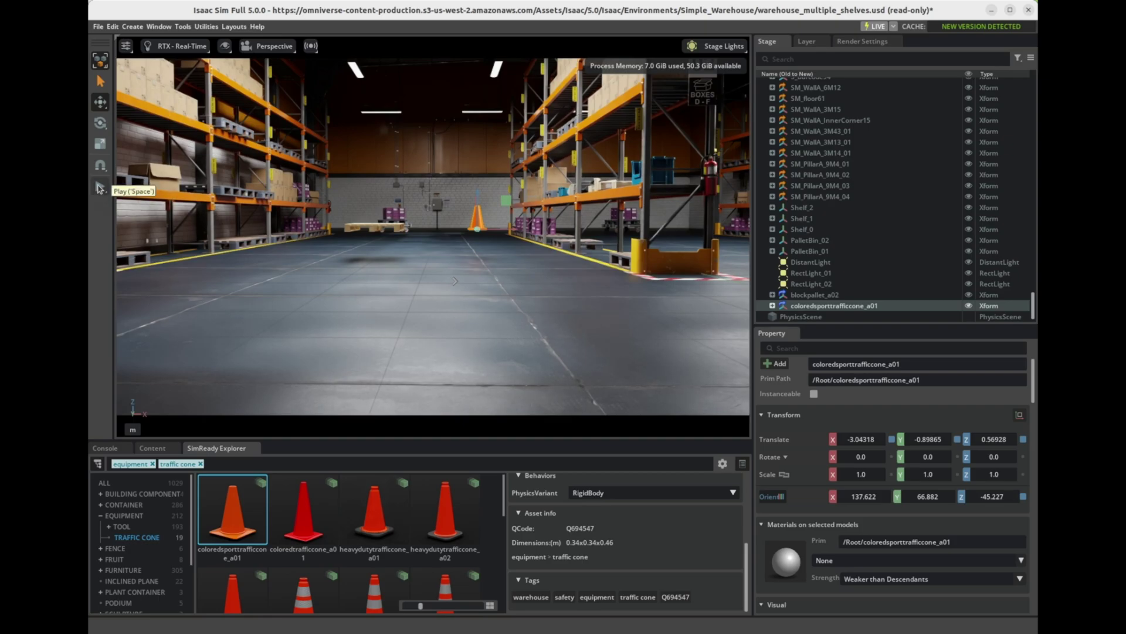
# - Play the simulation until the pallet and cone drop to the floor, then pause it
pyautogui.click(99, 188)
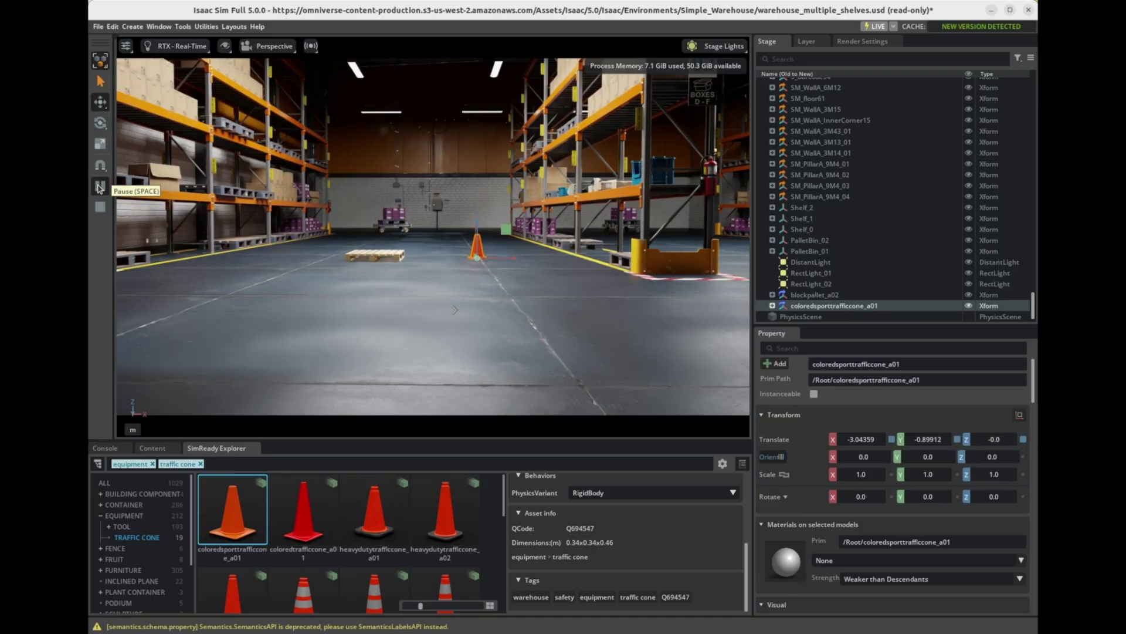
pyautogui.click(100, 187)
# - Show the Platform assets under Building Component > Architectural Element
pyautogui.click(101, 494)
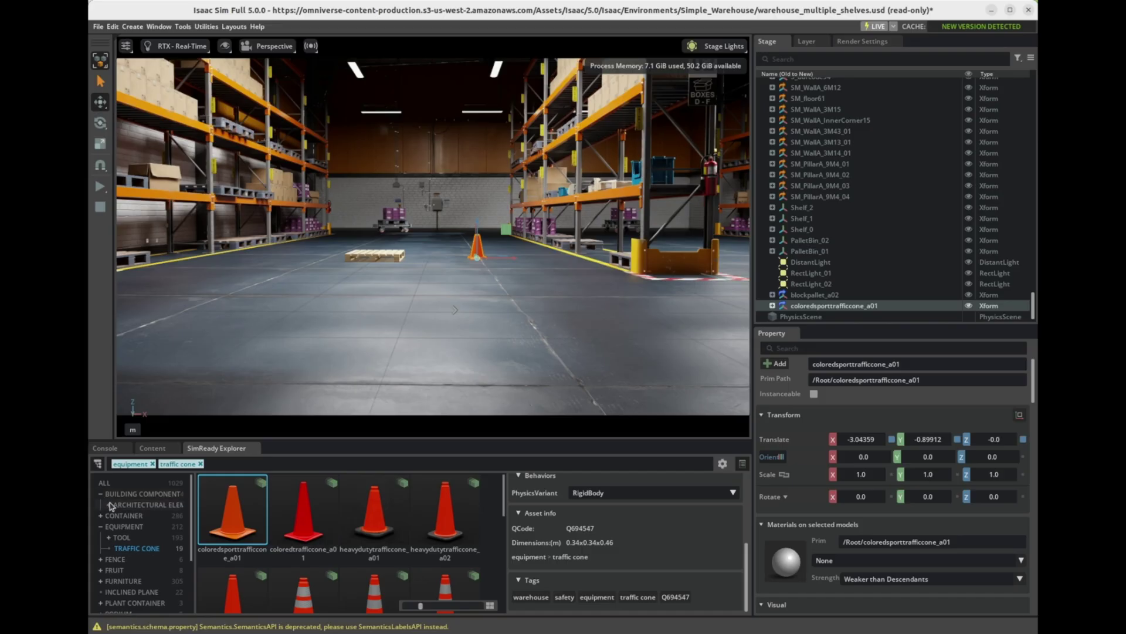
pyautogui.click(112, 505)
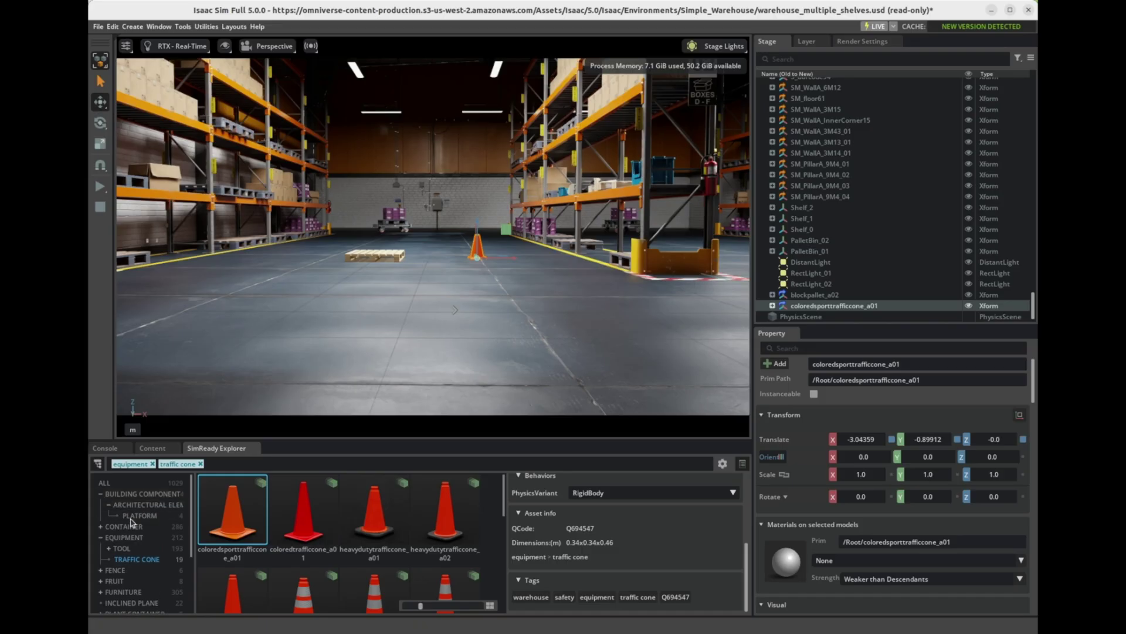
pyautogui.click(131, 518)
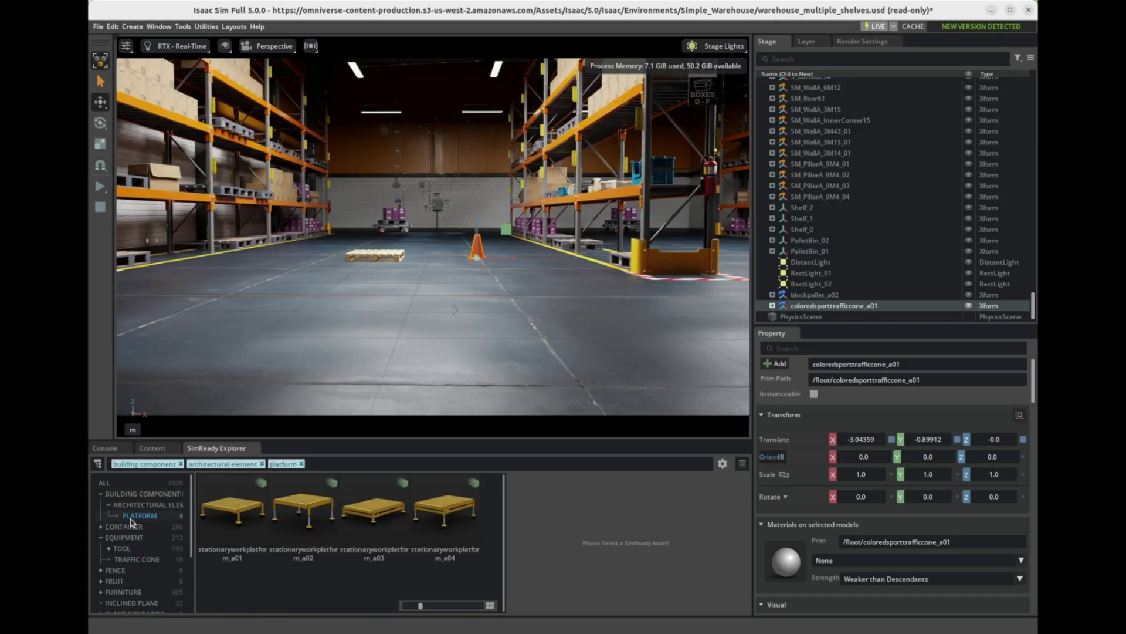
# - Browse the Container assets: Barrel, Crate, Shipping Container, then Vessel
pyautogui.click(101, 527)
pyautogui.click(126, 538)
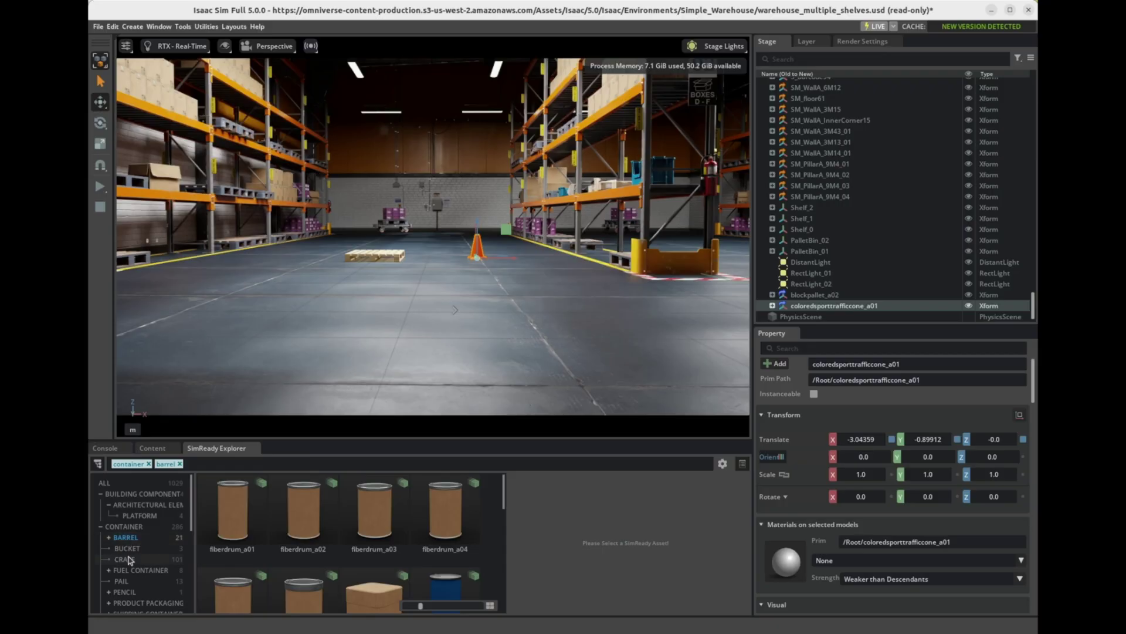
pyautogui.click(129, 560)
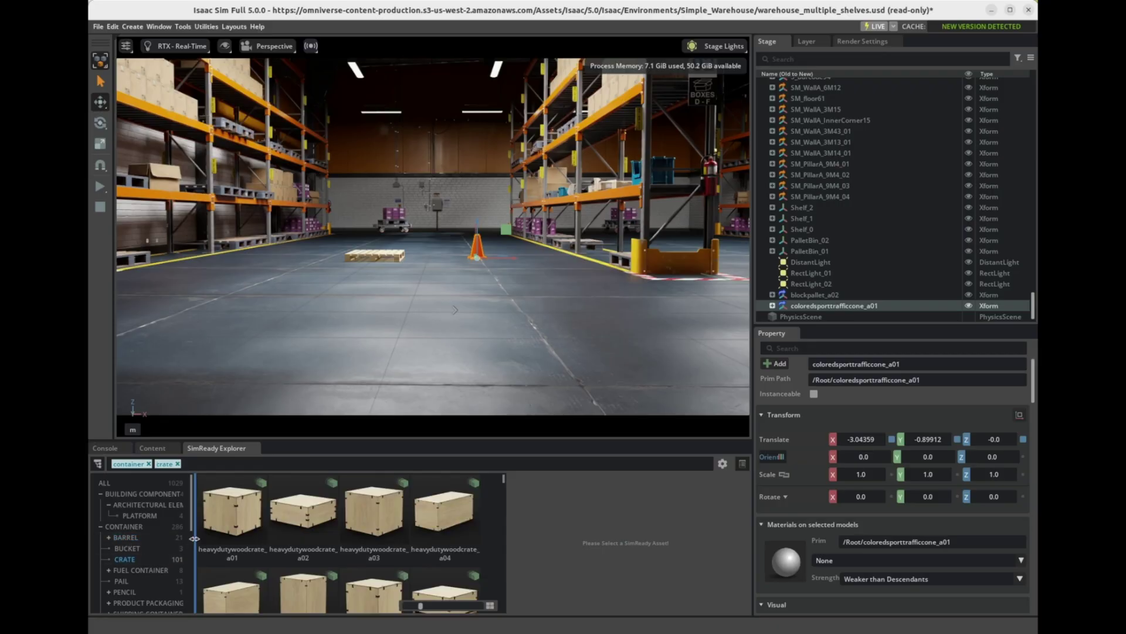
pyautogui.scroll(-5, 190, 526)
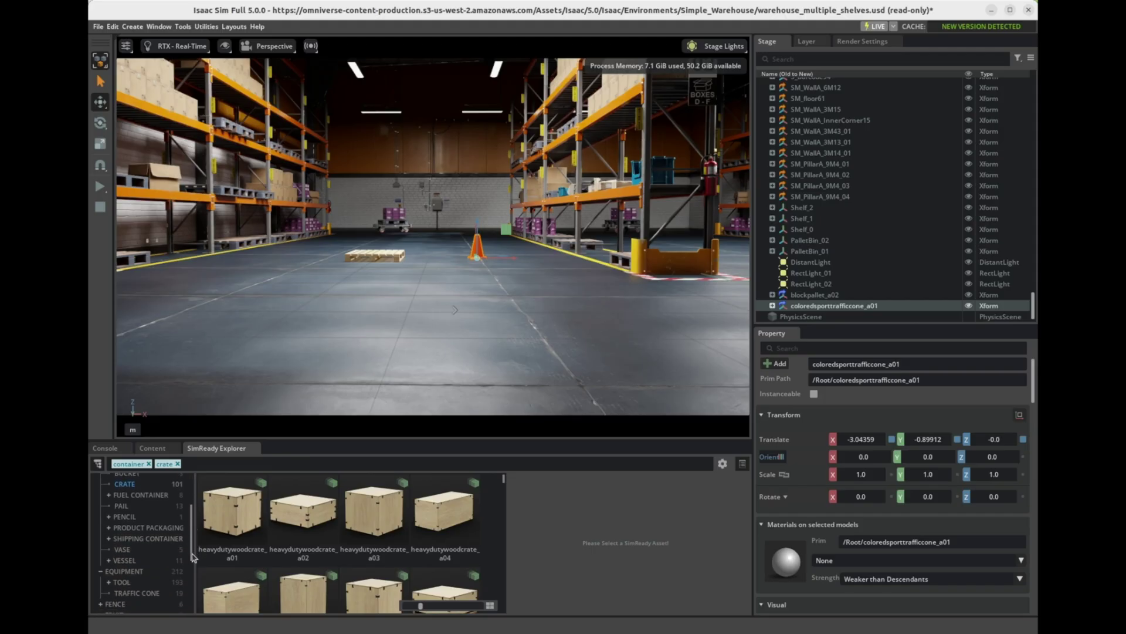
pyautogui.click(136, 540)
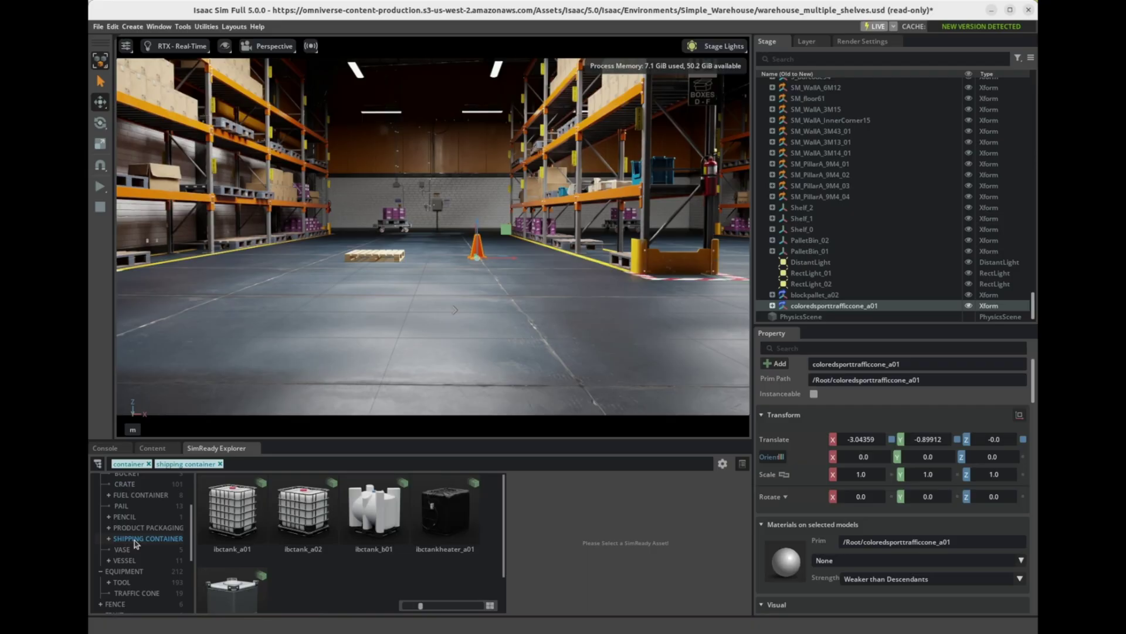
pyautogui.click(125, 560)
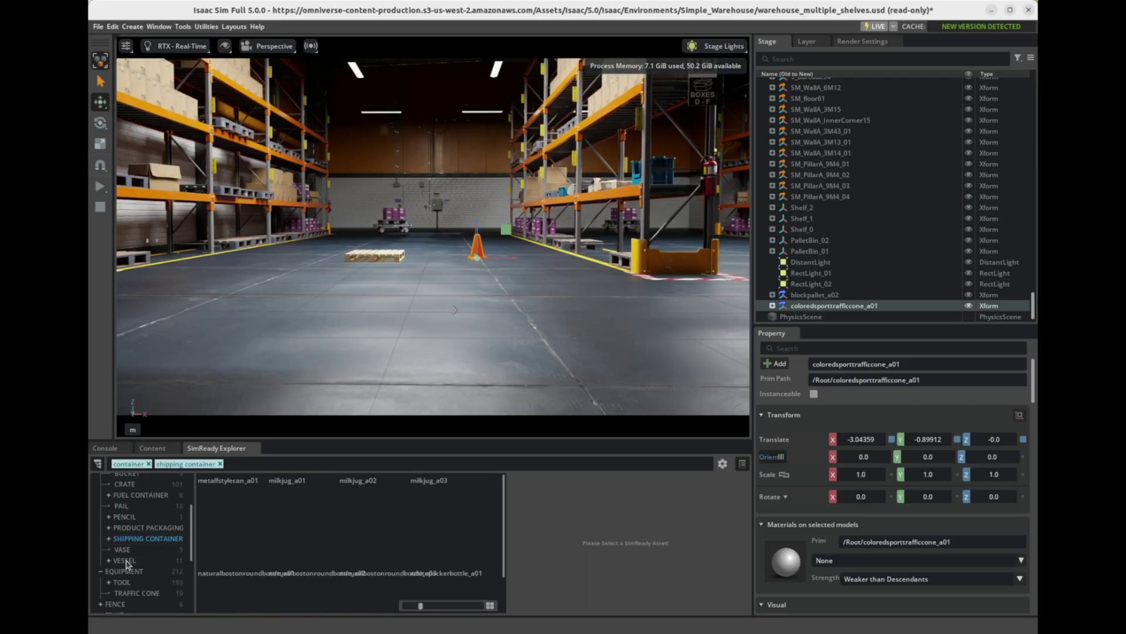